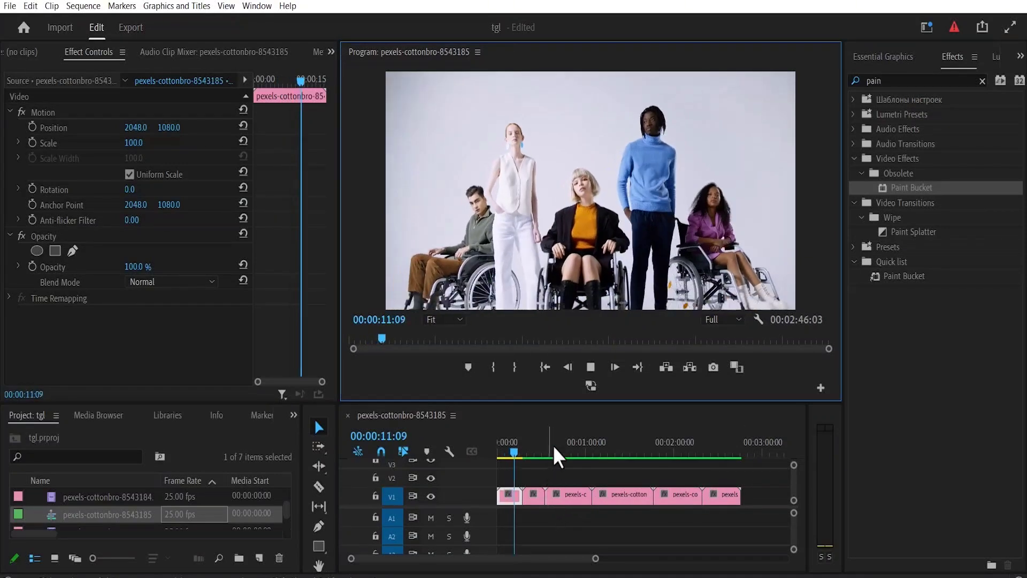
Step: Stop playback and open Speed/Duration for the V1 clips from the right-click menu
{"action": "left_click", "coordinate": [593, 368]}
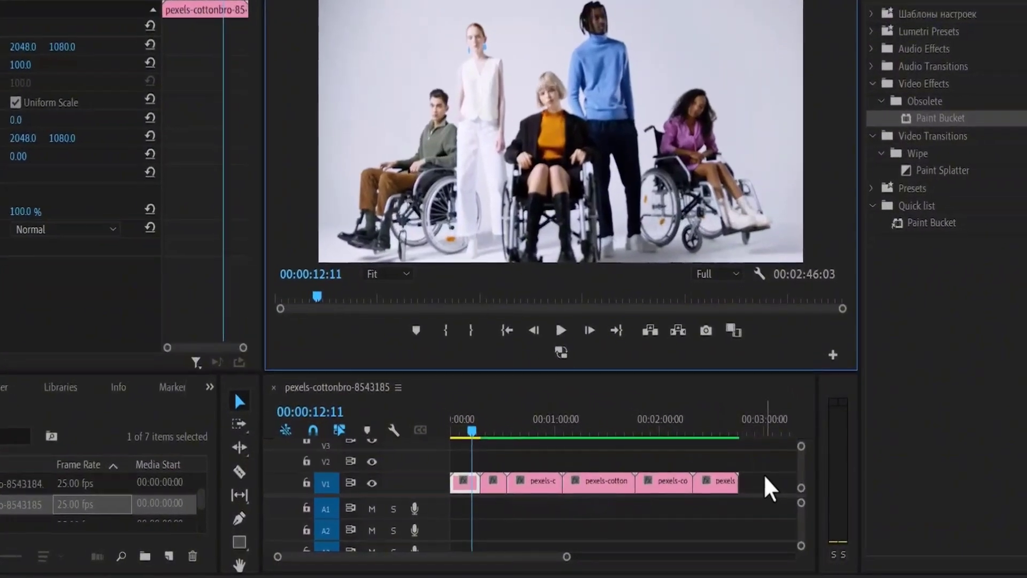
{"action": "left_click", "coordinate": [397, 494]}
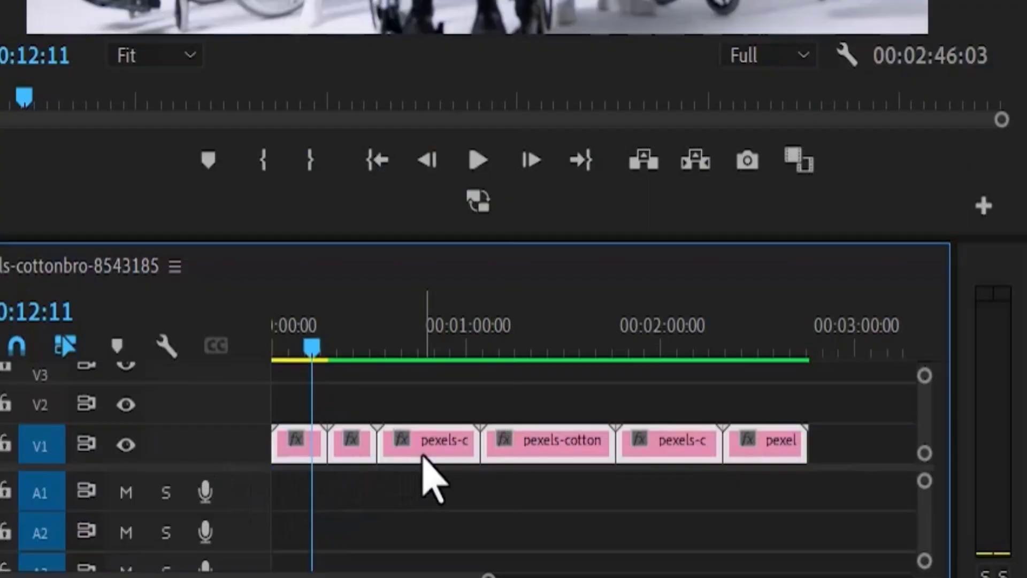
{"action": "right_click", "coordinate": [509, 477]}
{"action": "mouse_move", "coordinate": [550, 177]}
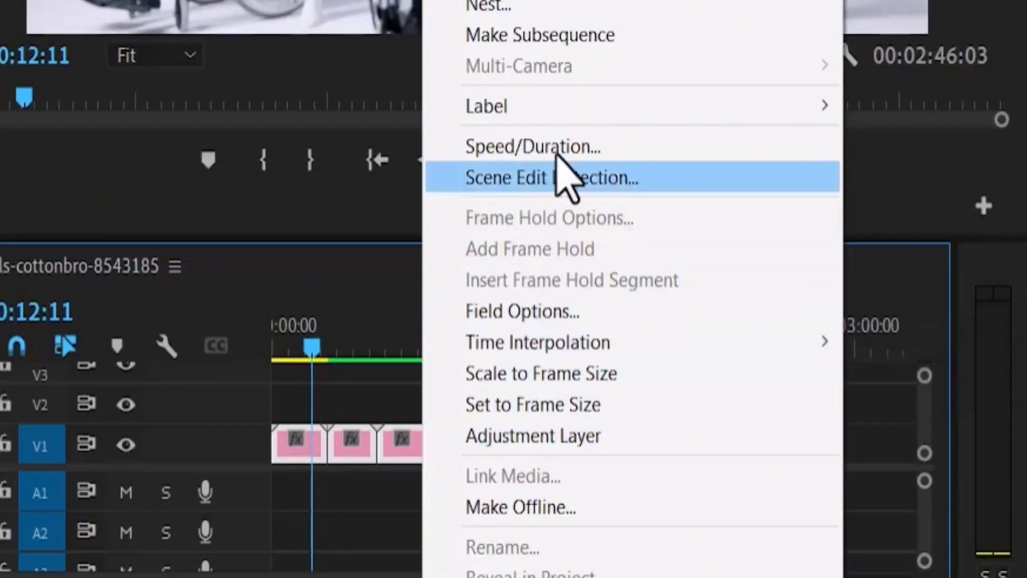
{"action": "left_click", "coordinate": [538, 147]}
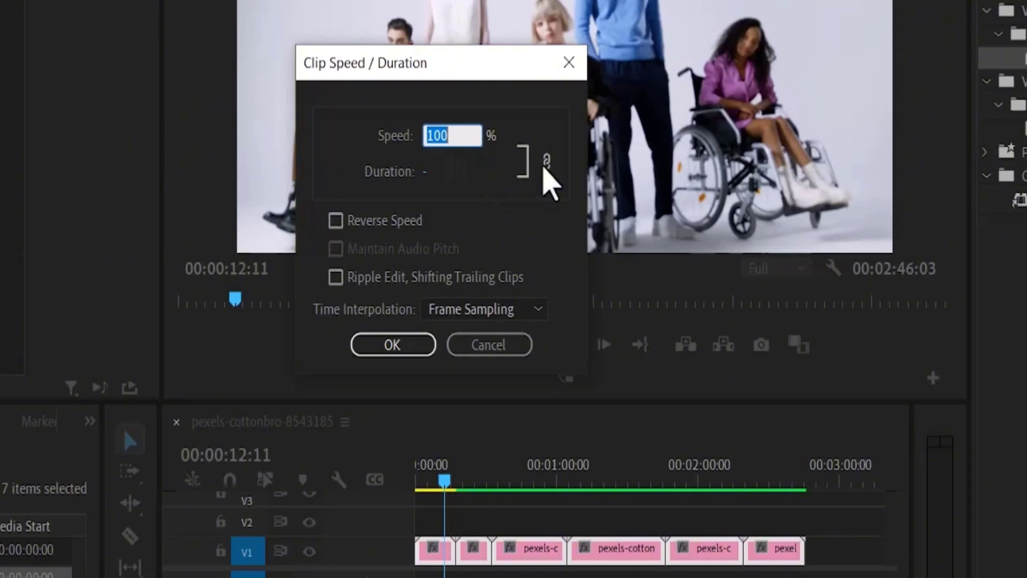
Step: Keep speed and duration linked and set the V1 clips' duration to 00:00:15:10
{"action": "left_click", "coordinate": [546, 164]}
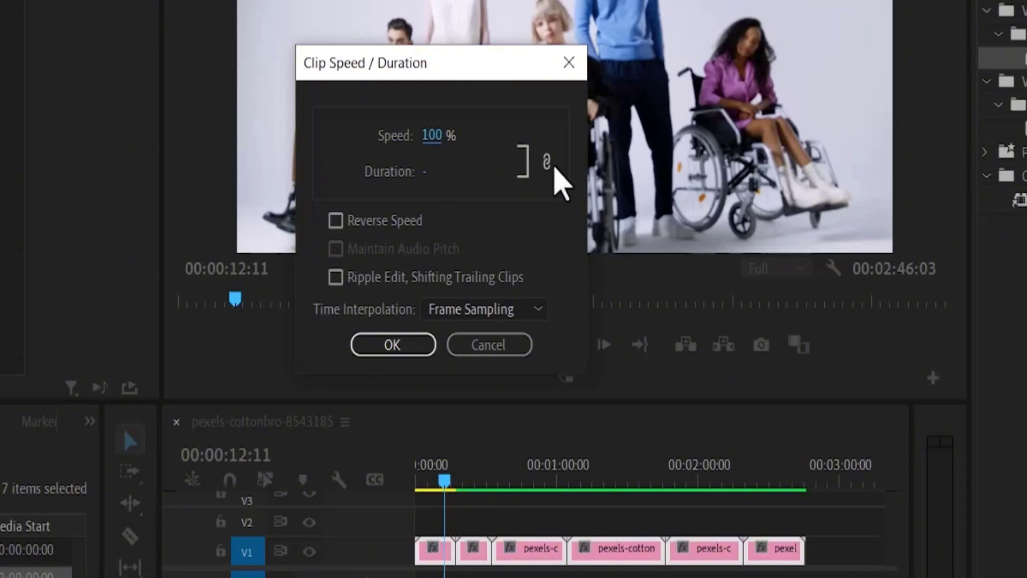
{"action": "left_click", "coordinate": [545, 164]}
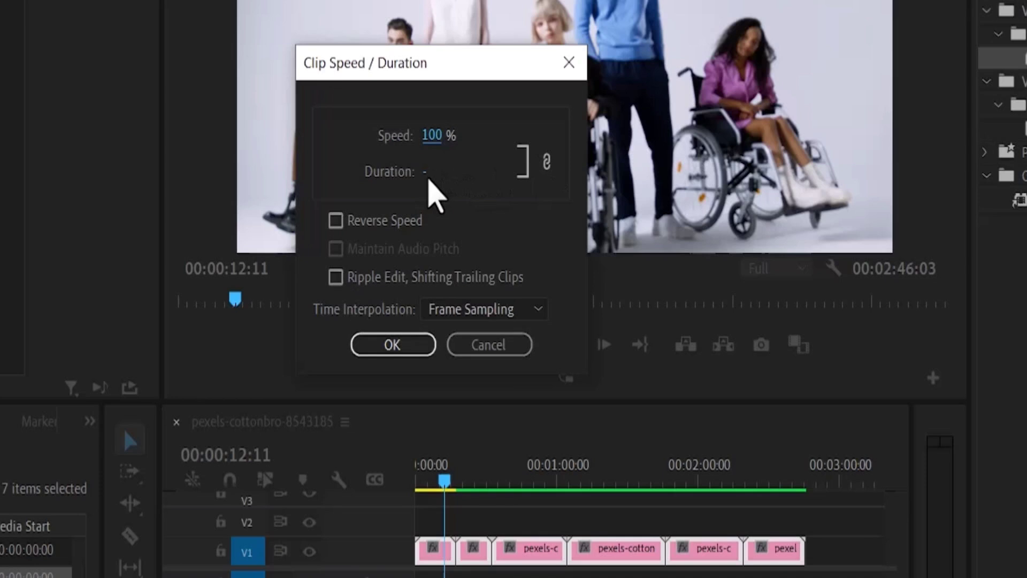
{"action": "left_click", "coordinate": [427, 178]}
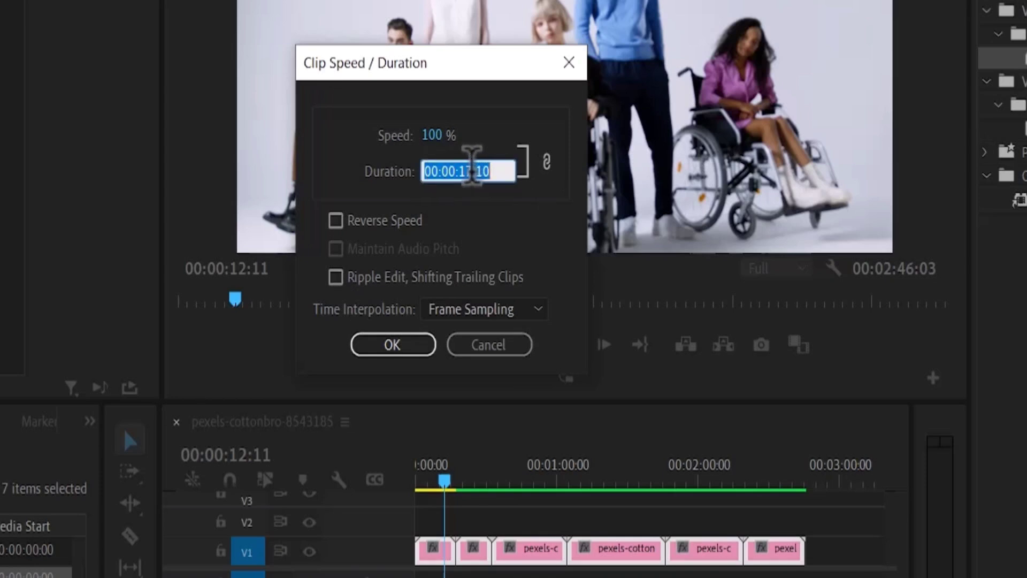
{"action": "left_click", "coordinate": [471, 167]}
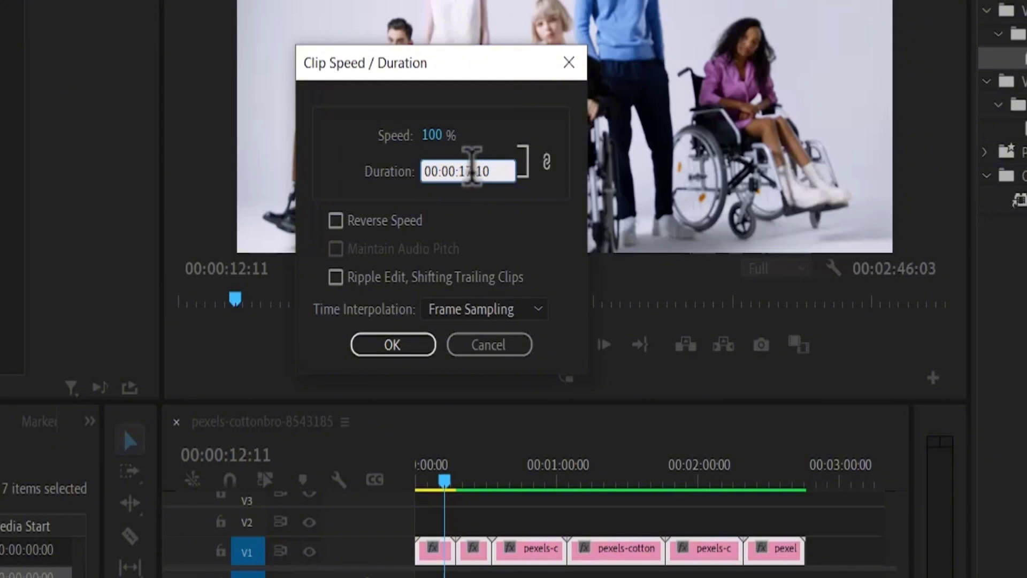
{"action": "key", "text": "BackSpace"}
{"action": "type", "text": "5"}
{"action": "left_click", "coordinate": [397, 345]}
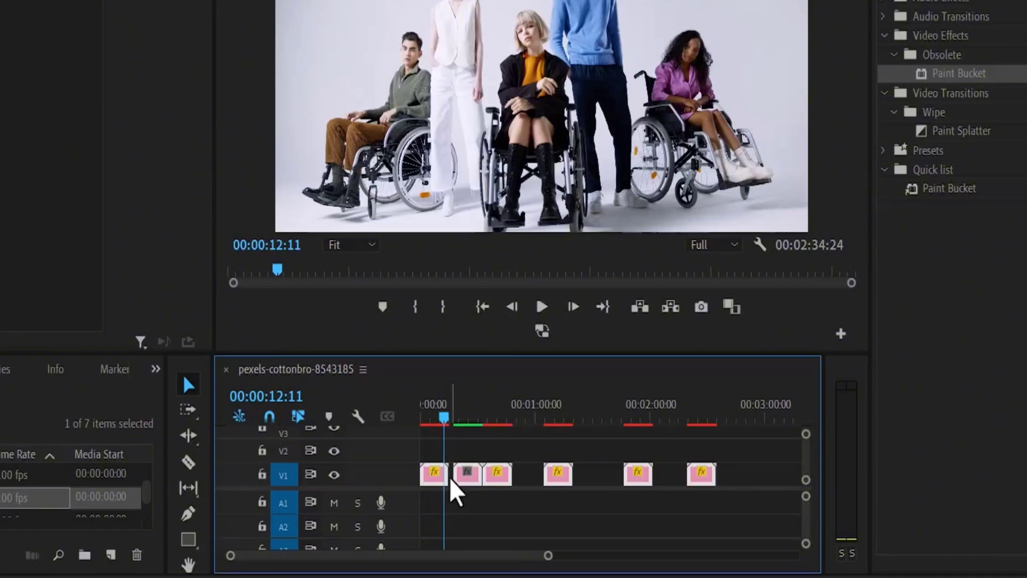
Step: Deselect the clips and run Sequence > Close Gap so the sequence runs about 1:32
{"action": "left_click", "coordinate": [450, 478]}
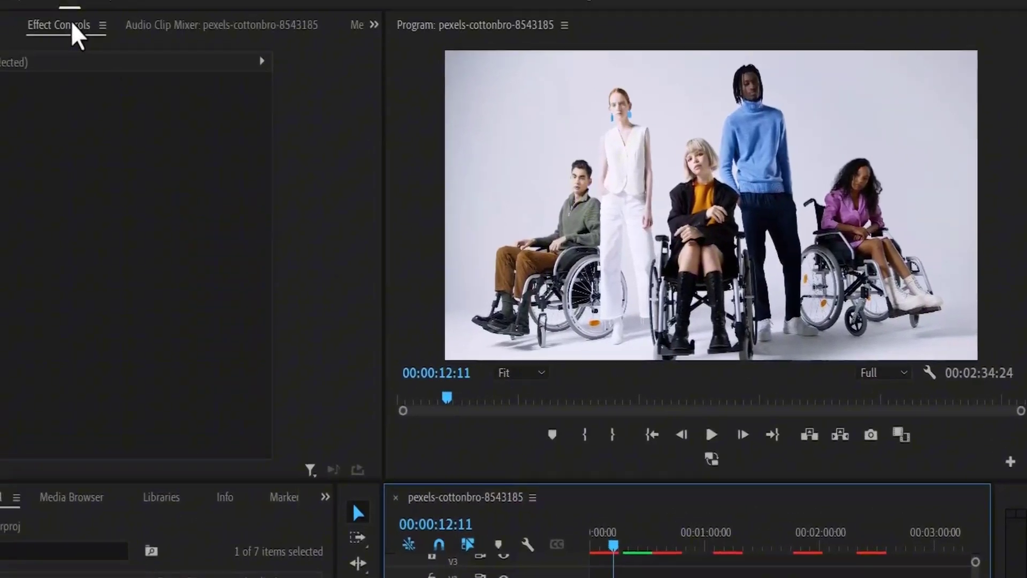
{"action": "left_click", "coordinate": [102, 8]}
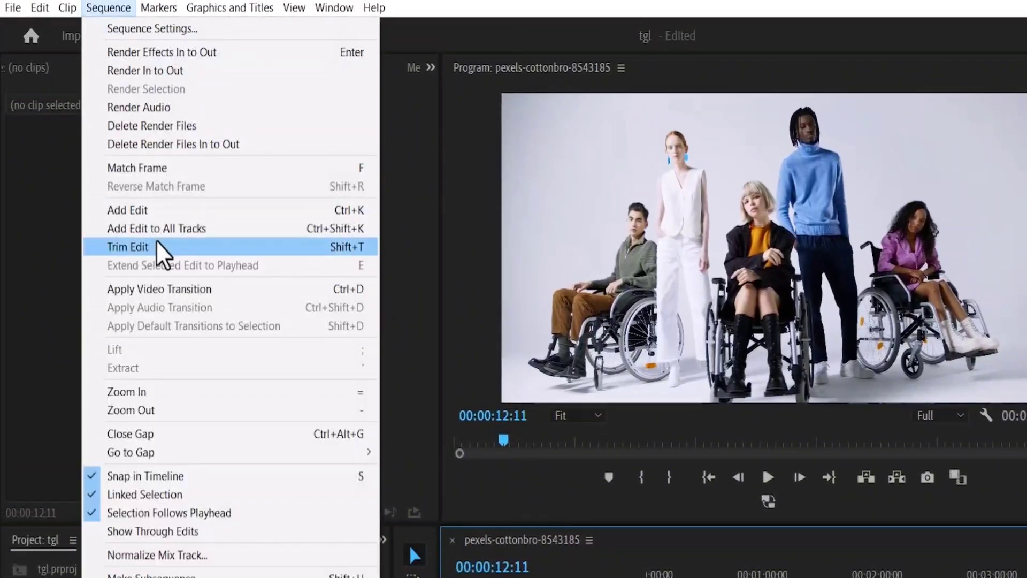
{"action": "left_click", "coordinate": [205, 426]}
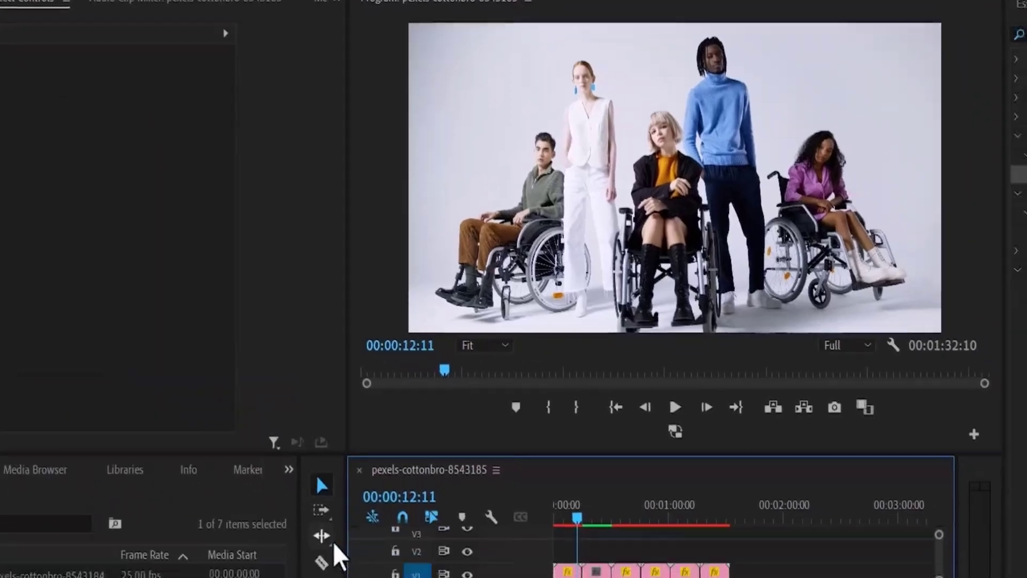